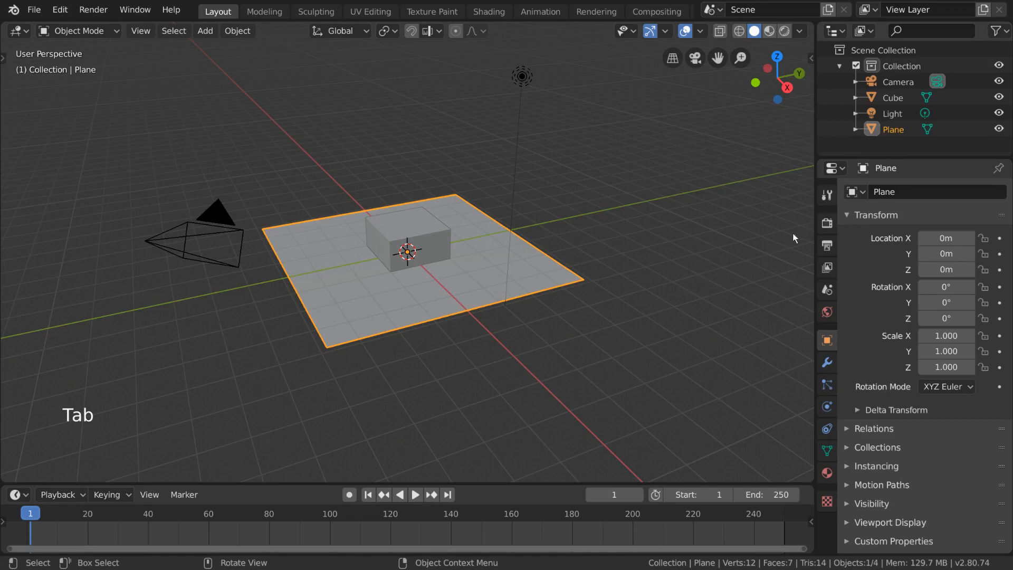
# Set the scene's render engine to Cycles
pyautogui.click(826, 223)
pyautogui.click(973, 193)
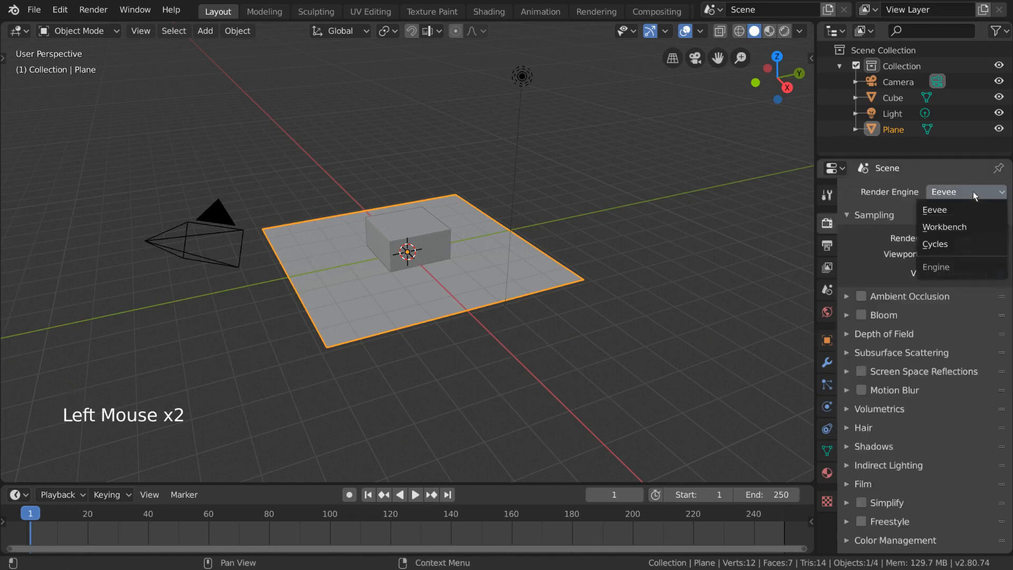
pyautogui.click(977, 249)
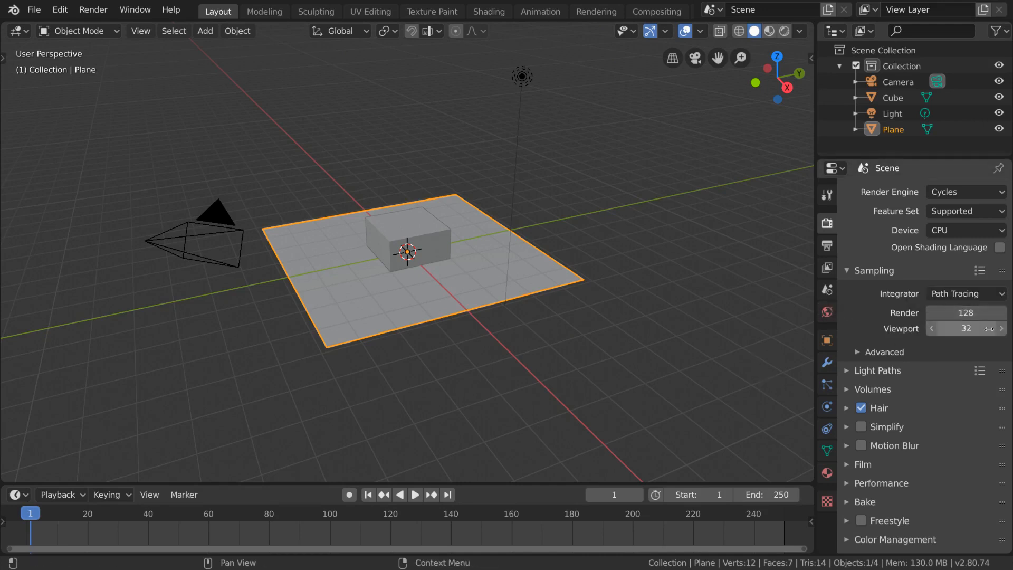
# Raise the viewport samples to 137 and restore them to 32
pyautogui.moveTo(967, 328); pyautogui.dragTo(1003, 328)
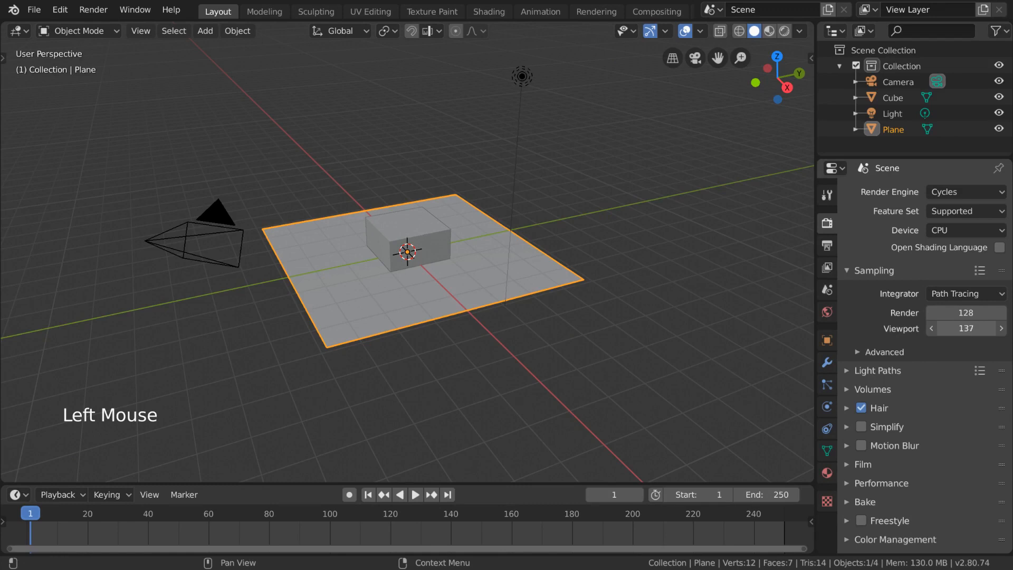
pyautogui.click(967, 328)
pyautogui.write('32')
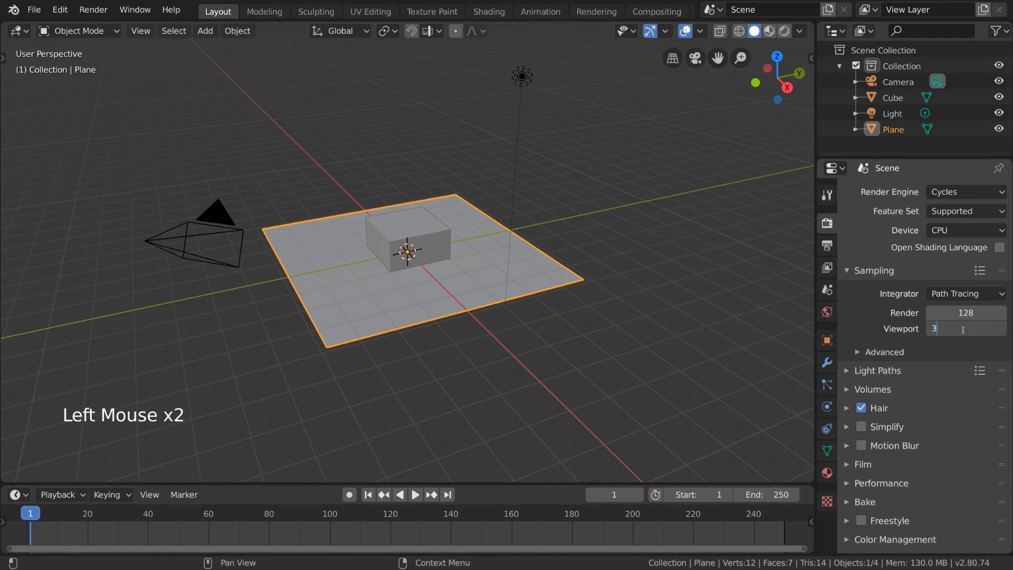
pyautogui.press('Return')
# Set the render samples to 10 and render a still image of the current frame
pyautogui.moveTo(965, 316)
pyautogui.mouseDown()
pyautogui.moveTo(923, 316)
pyautogui.moveTo(974, 315)
pyautogui.moveTo(962, 315)
pyautogui.mouseUp()
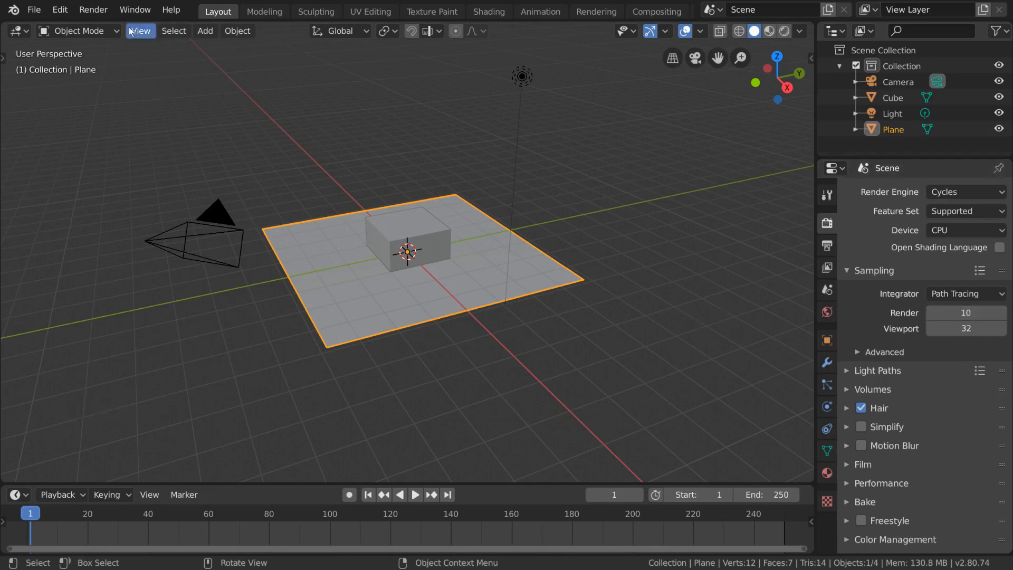
pyautogui.click(93, 9)
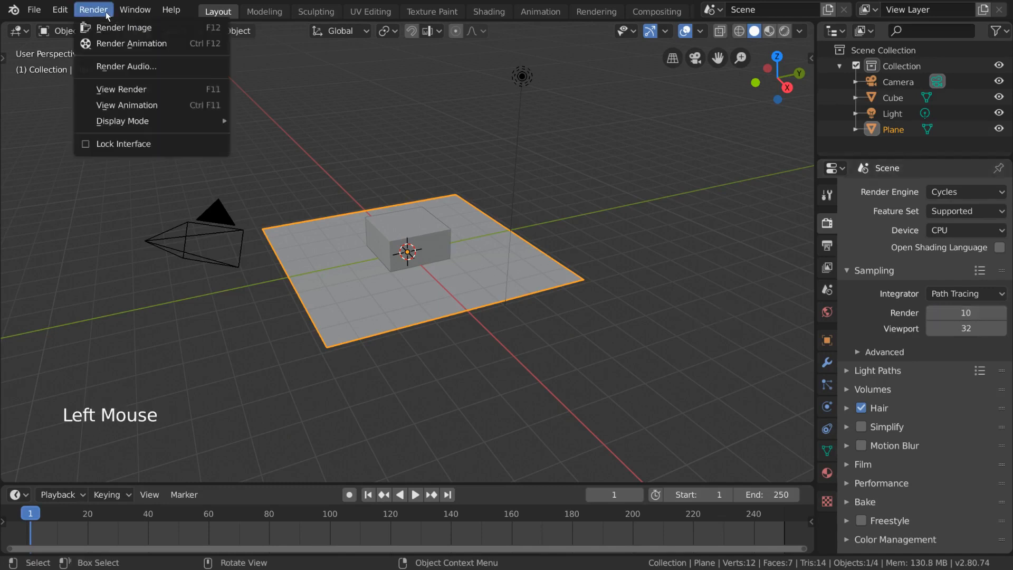
pyautogui.click(207, 29)
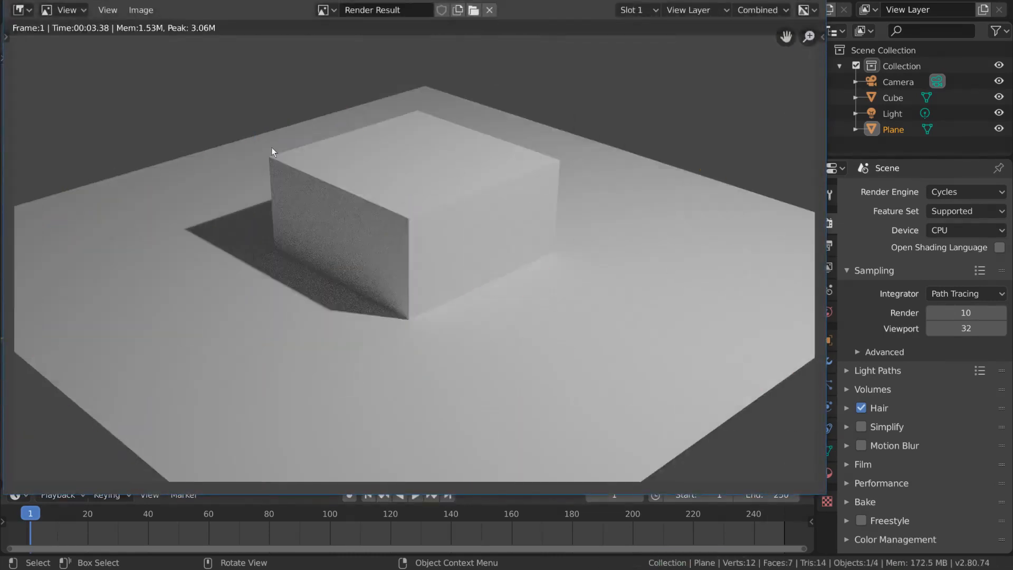
# Examine the noise on the cube's shaded side and in its shadow in the rendered image
pyautogui.scroll(5, 533, 275)
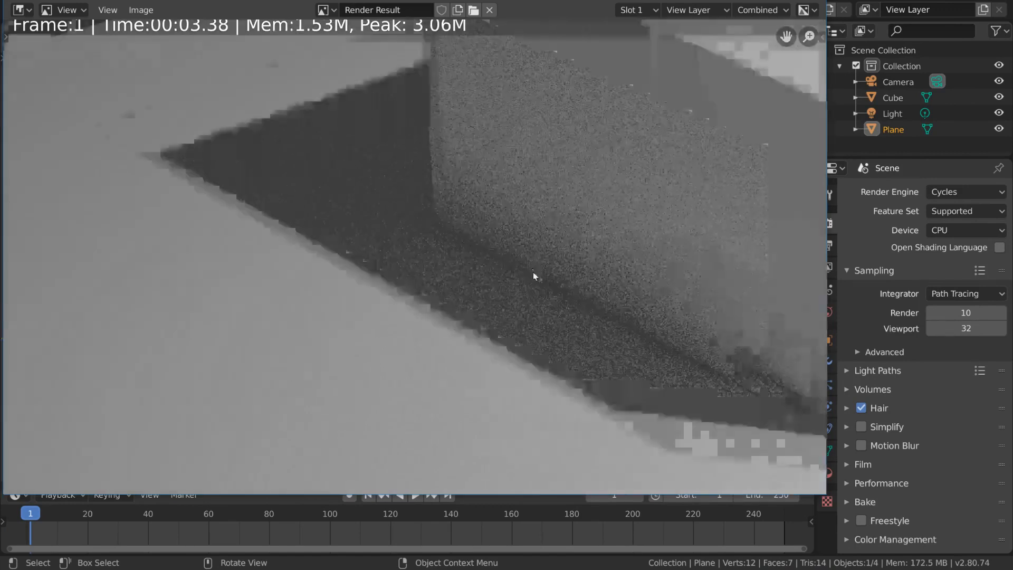
pyautogui.scroll(3, 533, 275)
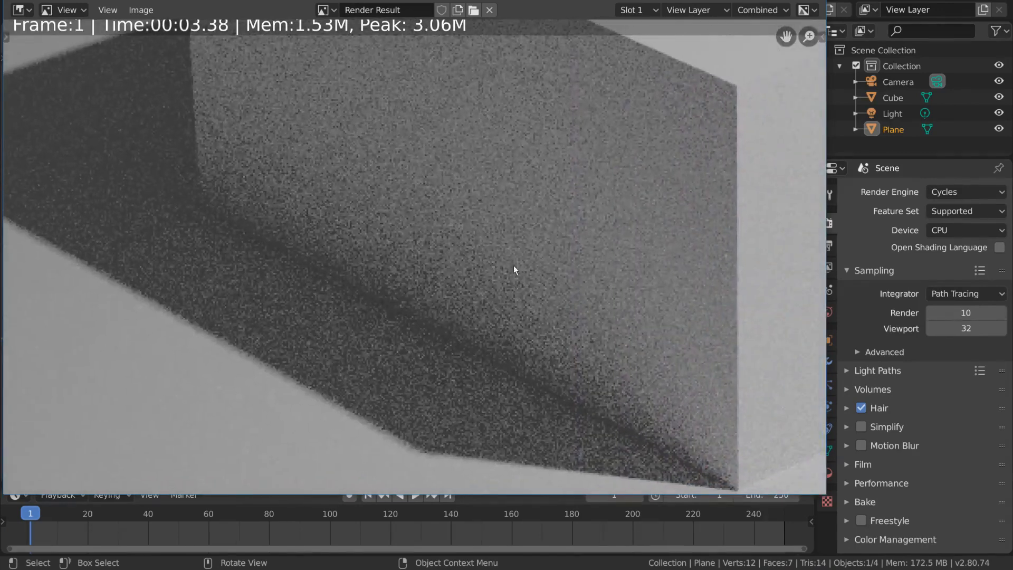
pyautogui.scroll(-6, 588, 328)
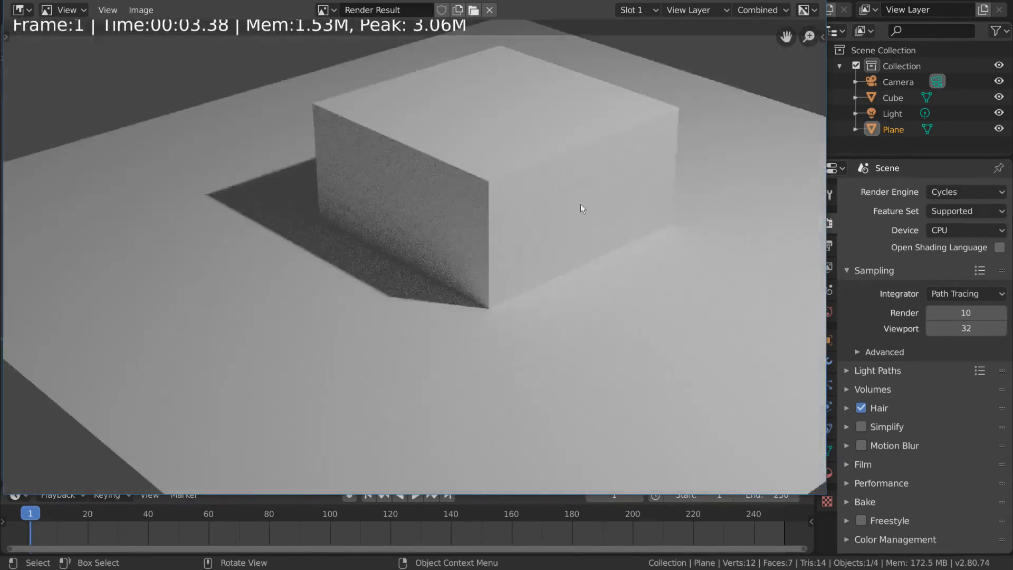
pyautogui.scroll(-5, 582, 208)
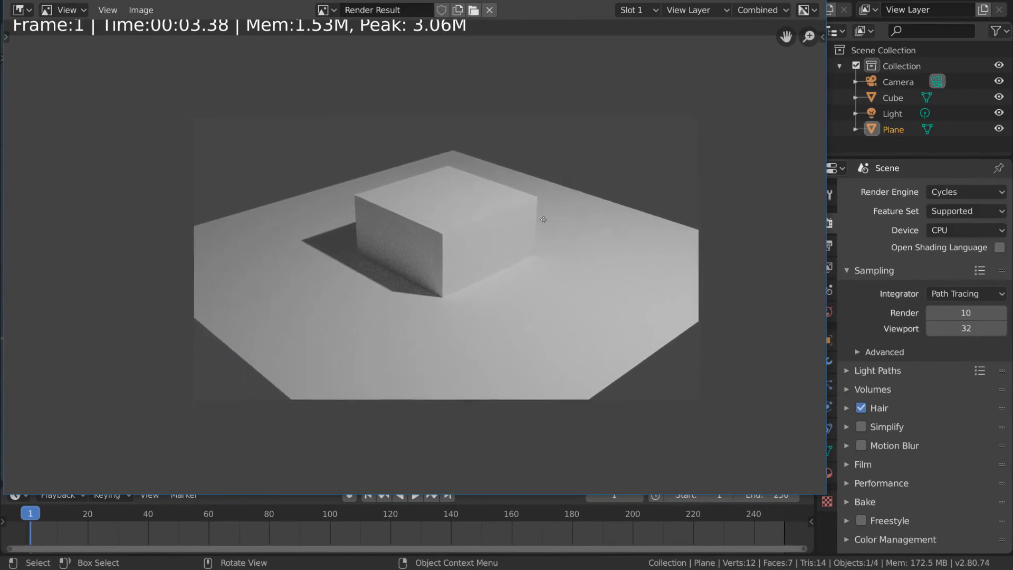
pyautogui.moveTo(543, 219); pyautogui.dragTo(543, 216, button='middle')
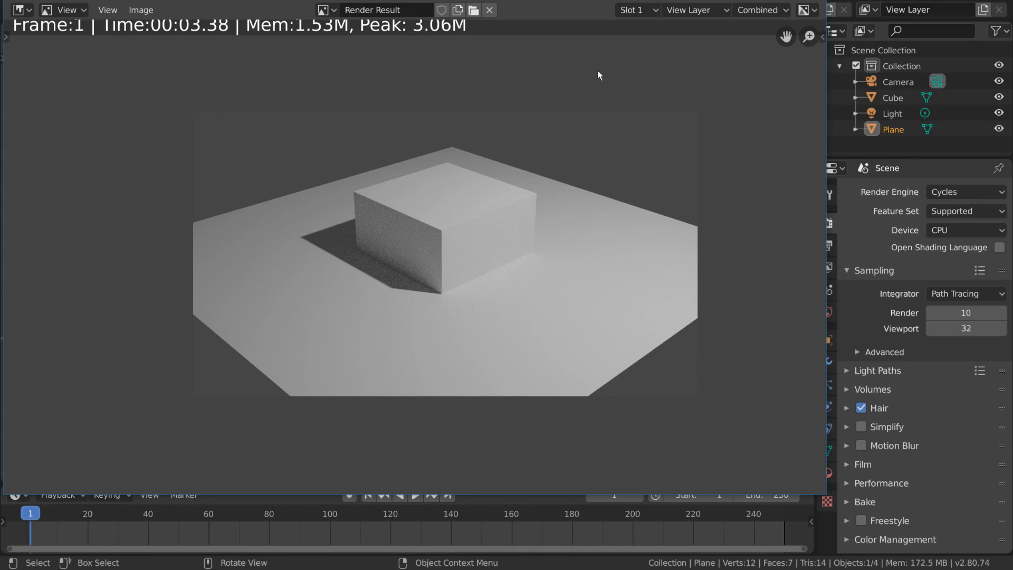
# Alternate the render result between Slot 1 and Slot 2, leaving Slot 2 active, and close the render window
pyautogui.click(650, 11)
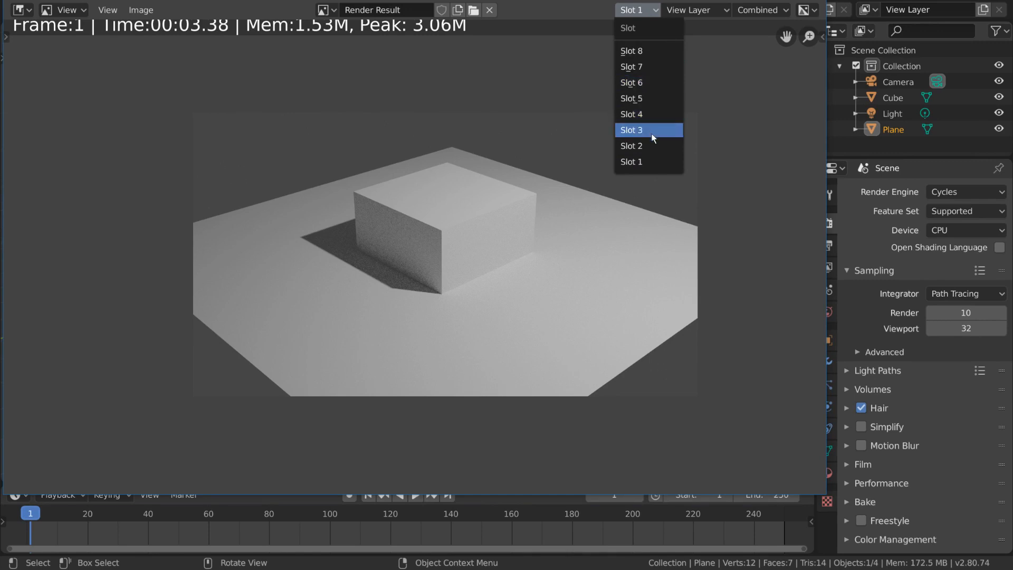
pyautogui.click(656, 148)
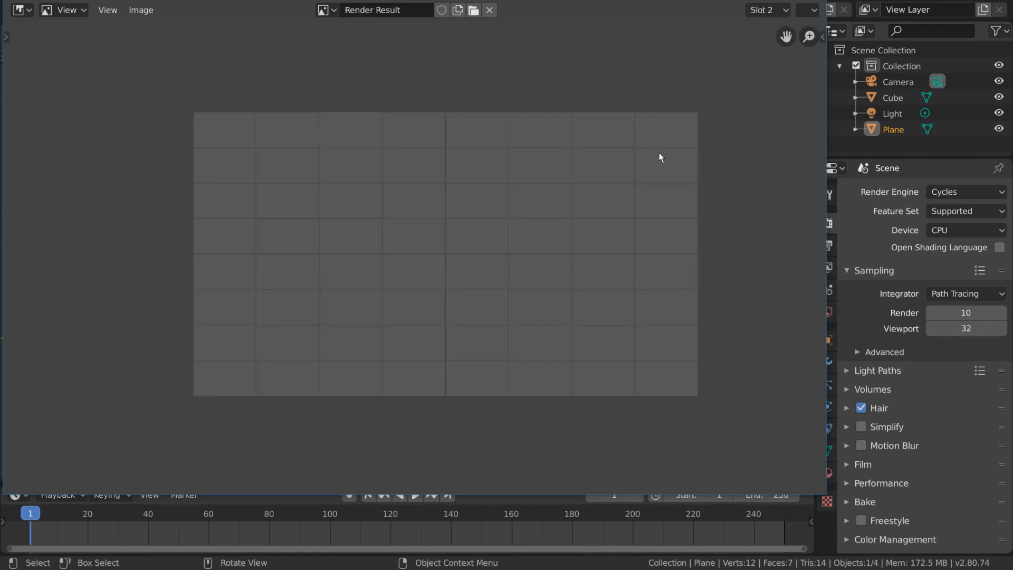
pyautogui.press('j')
pyautogui.press('j')
pyautogui.press('j')
pyautogui.press('j')
pyautogui.click(771, 10)
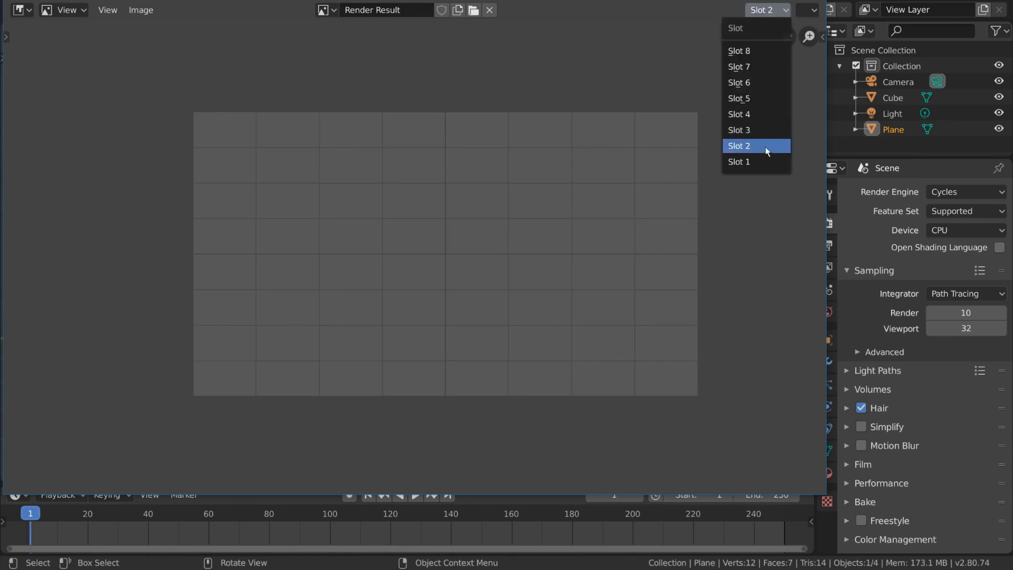
pyautogui.click(768, 162)
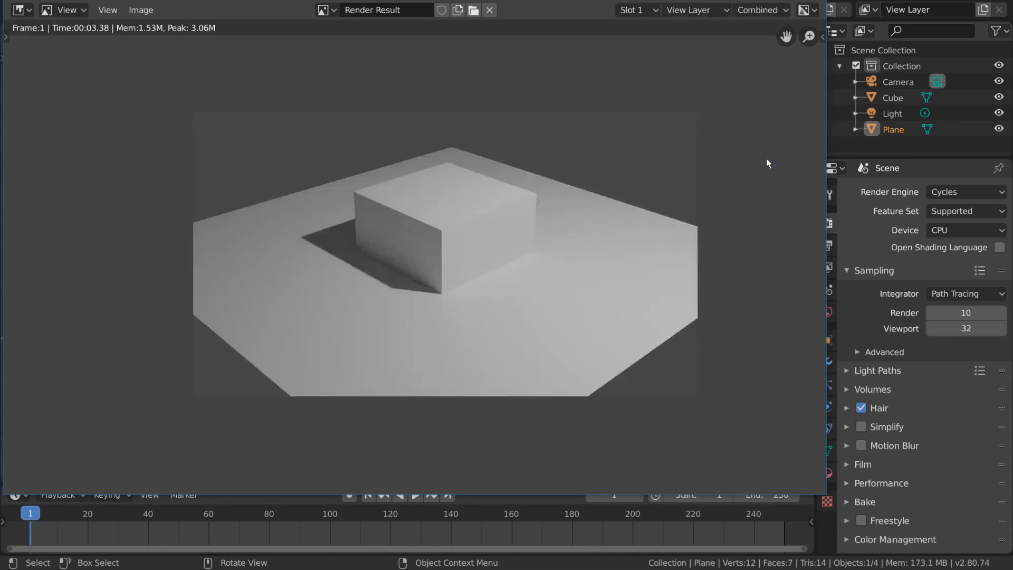
pyautogui.click(646, 10)
pyautogui.click(646, 145)
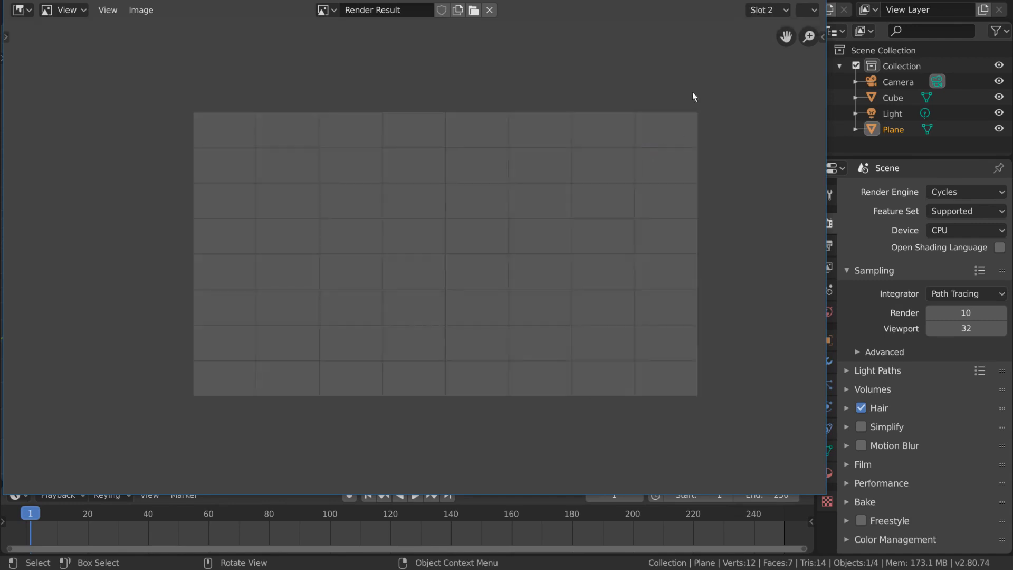
pyautogui.press('Escape')
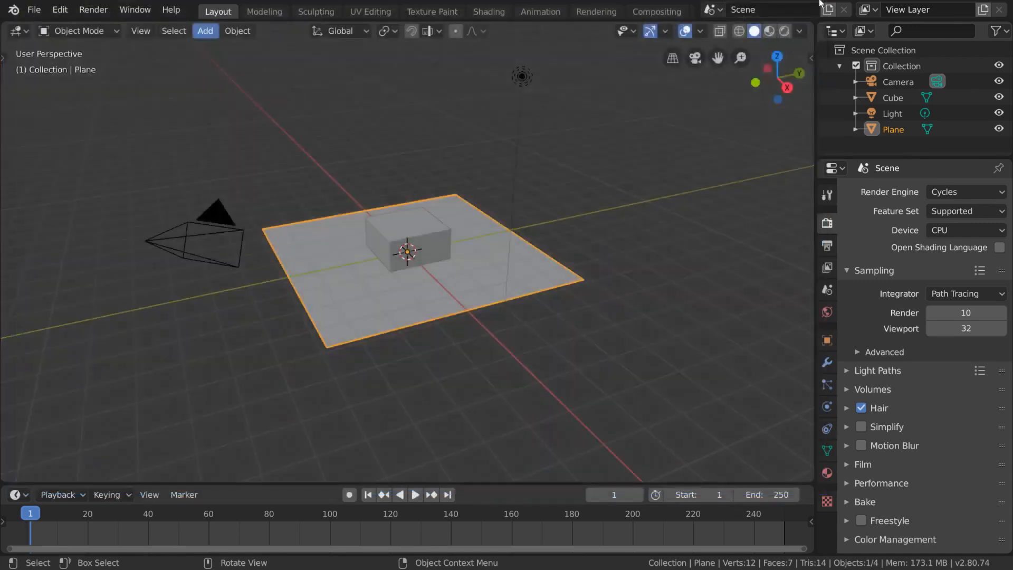
# Set the render samples to 400 and render the still image into Slot 2
pyautogui.click(976, 315)
pyautogui.write('400')
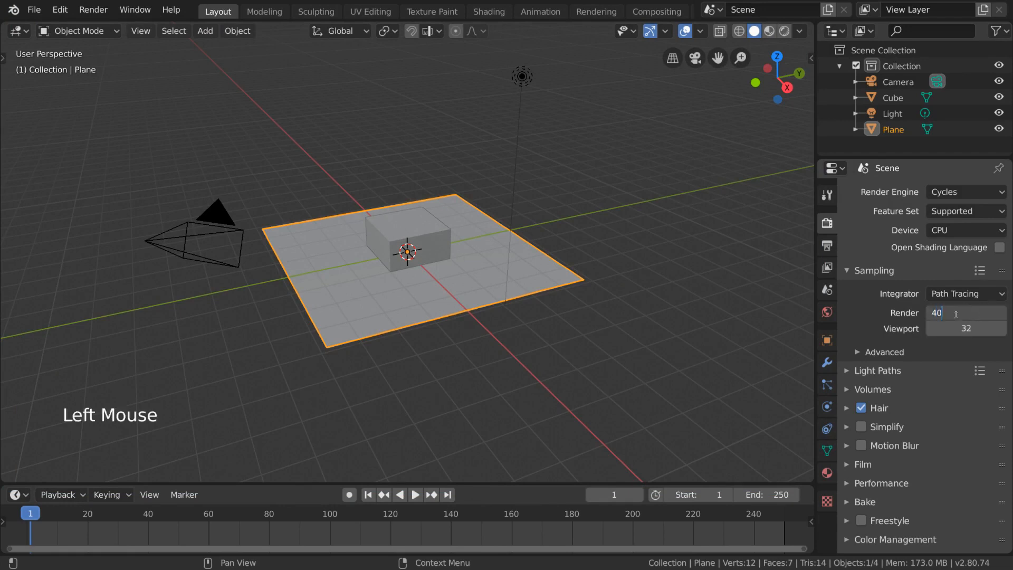
pyautogui.press('Return')
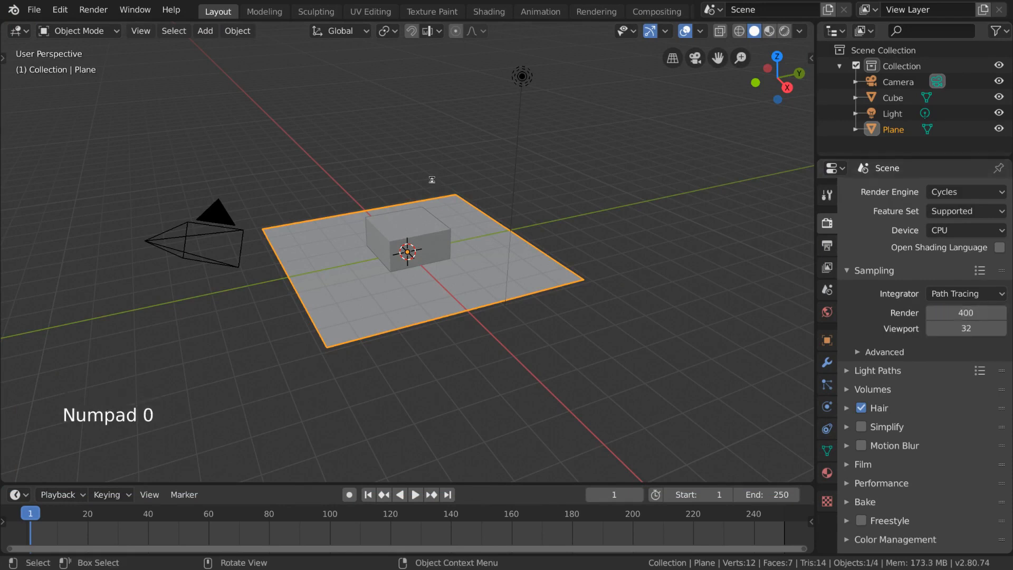
pyautogui.press('F12')
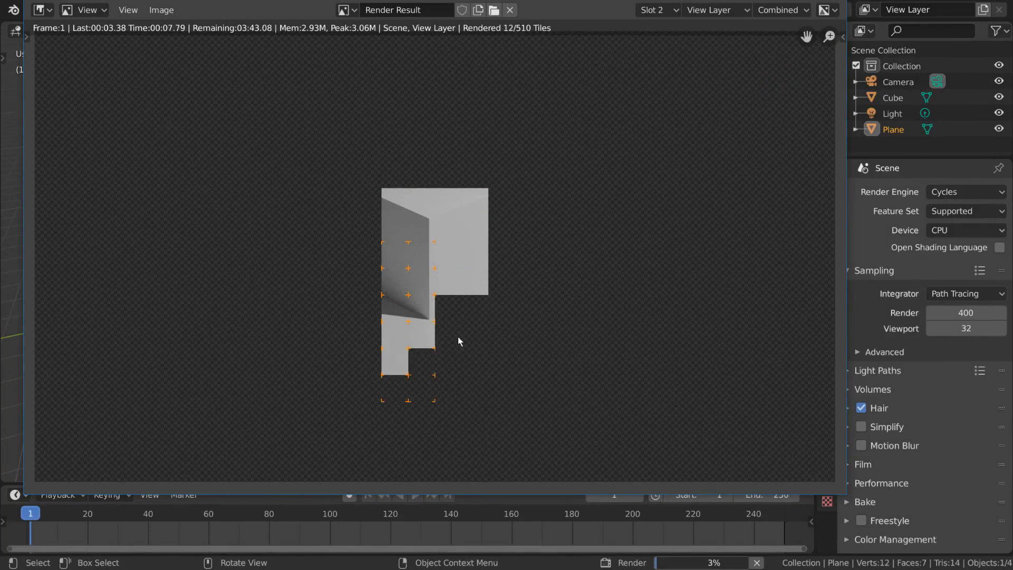
# Inspect the cube's shaded face and shadow in the tiles while the image renders
pyautogui.scroll(5, 417, 336)
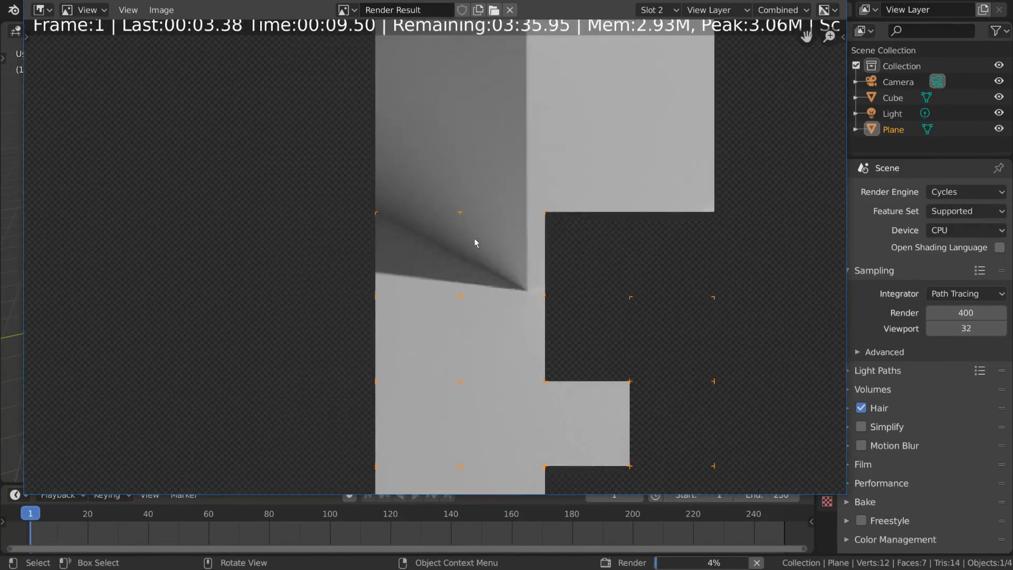
pyautogui.scroll(-3, 584, 197)
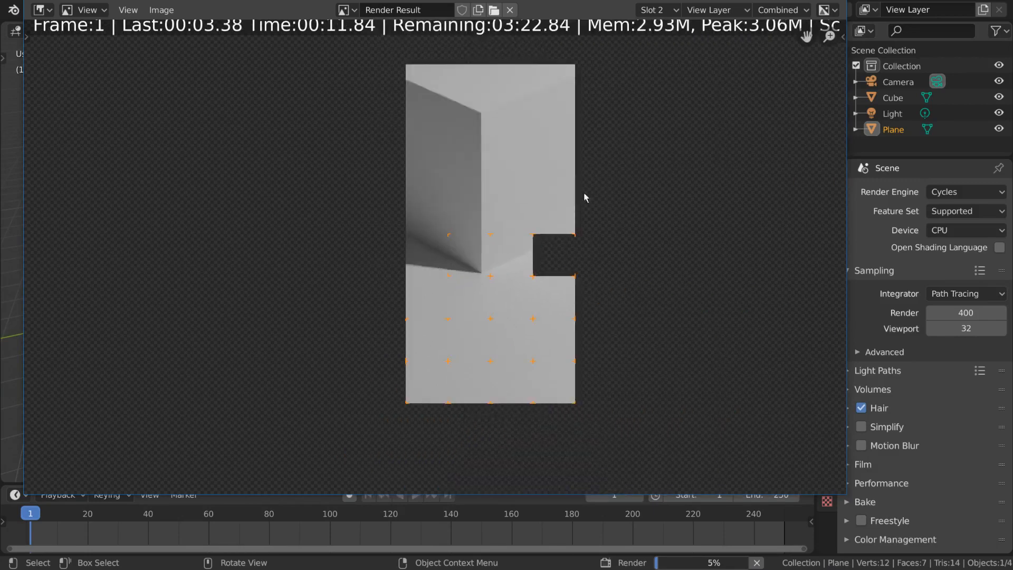
pyautogui.scroll(-3, 566, 258)
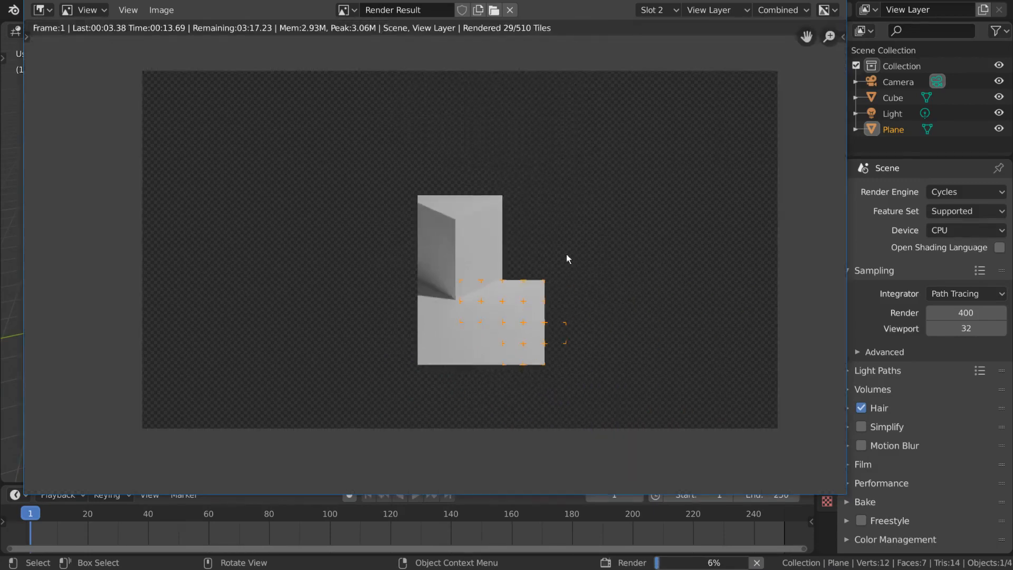
pyautogui.moveTo(567, 261); pyautogui.dragTo(563, 267, button='middle')
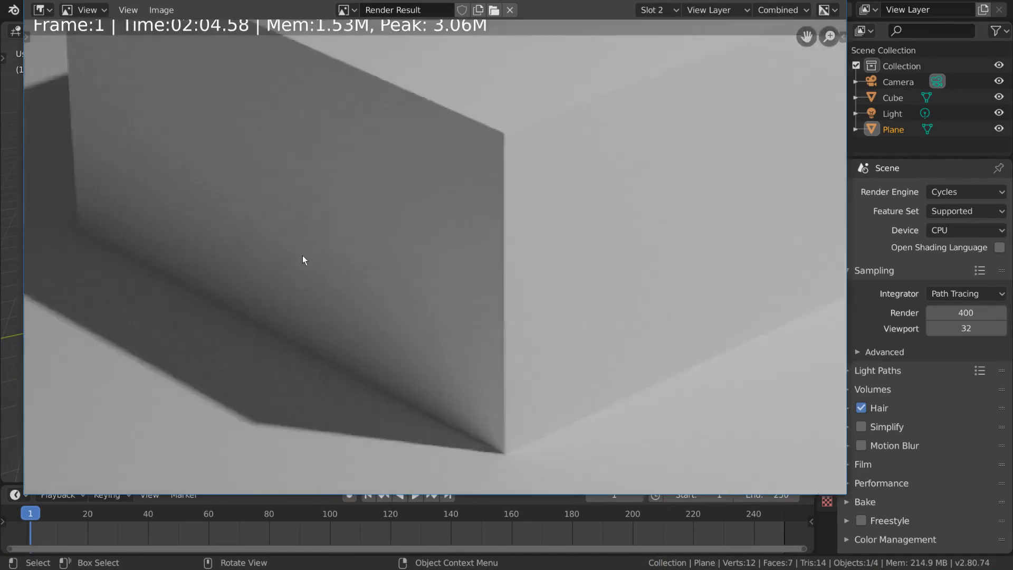
# Compare the cube's shading in the Slot 1 and Slot 2 renders up close, and close the render window
pyautogui.scroll(-5, 340, 245)
pyautogui.click(655, 10)
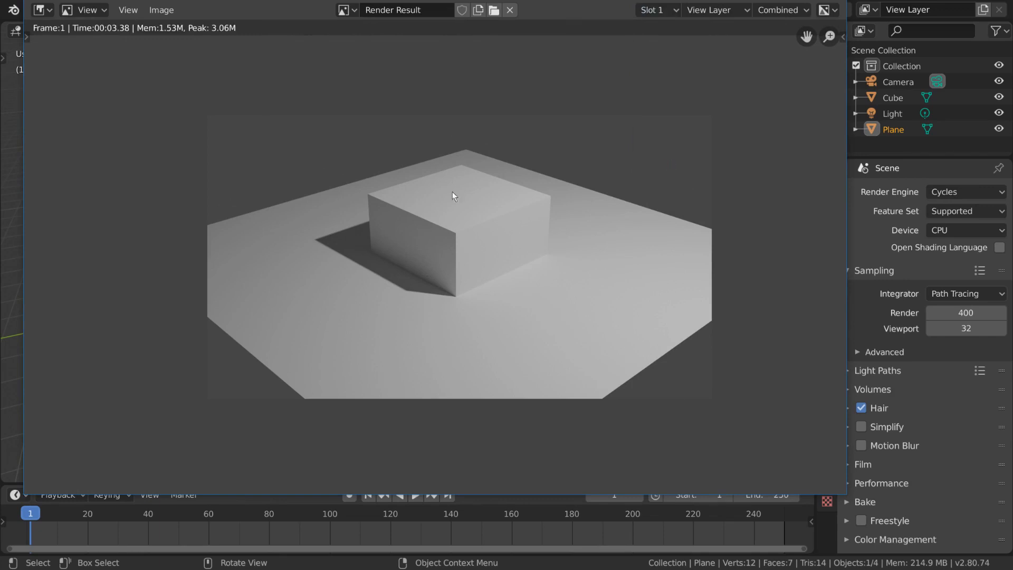
pyautogui.click(654, 11)
pyautogui.click(653, 147)
pyautogui.scroll(5, 382, 261)
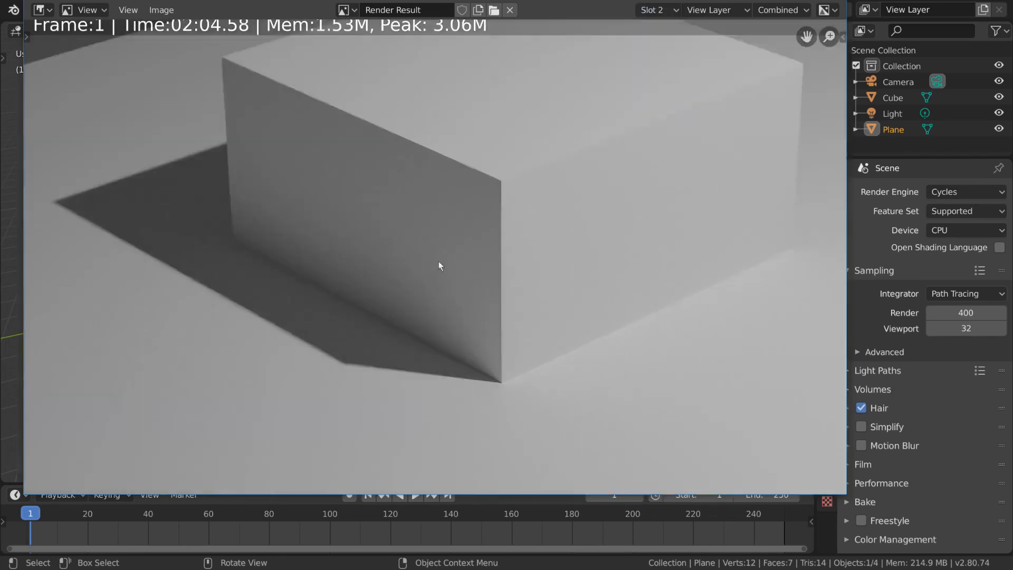
pyautogui.click(651, 8)
pyautogui.click(652, 145)
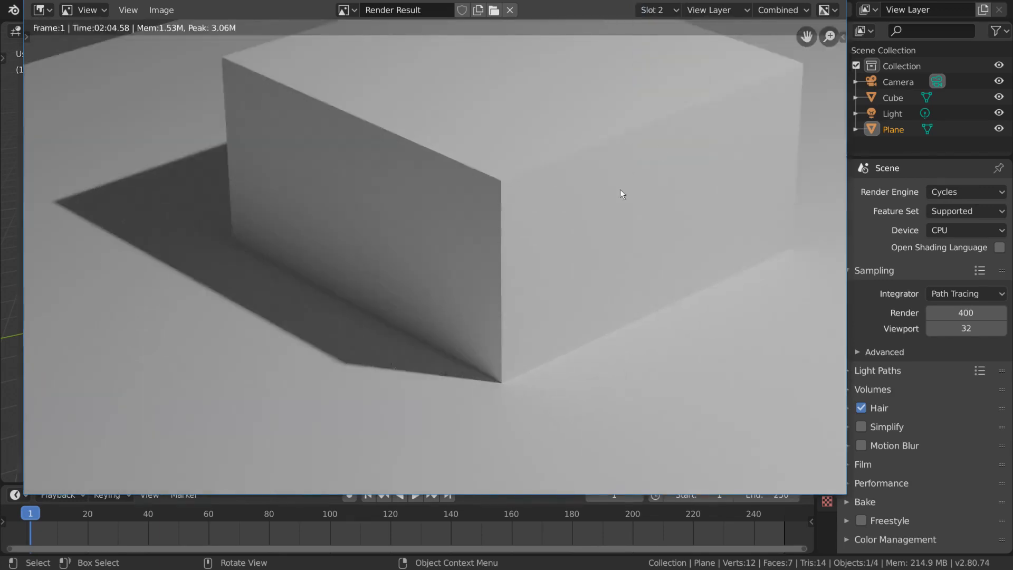
pyautogui.scroll(-5, 618, 188)
pyautogui.scroll(1, 615, 179)
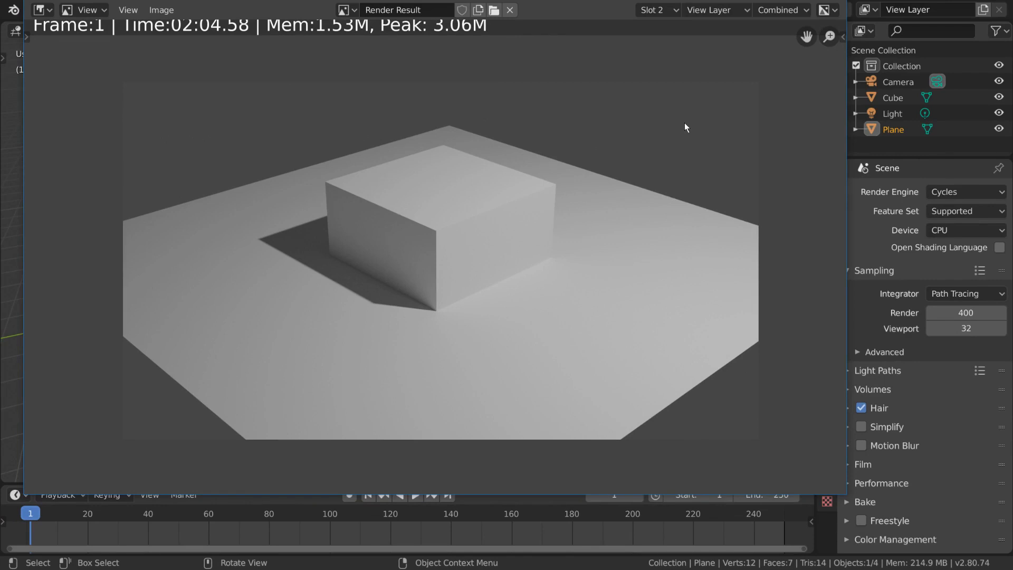
pyautogui.press('Escape')
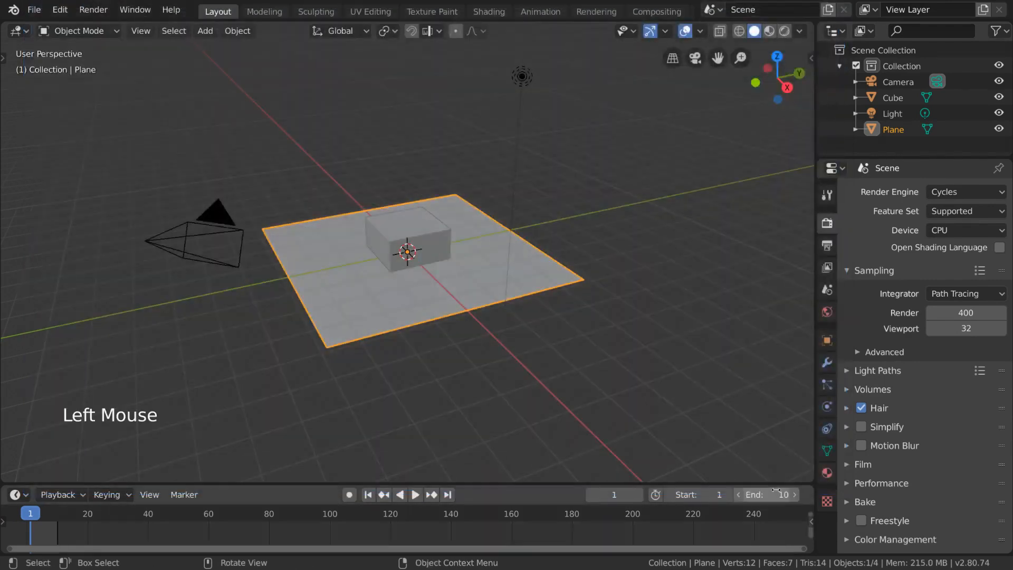
# Enable automatic keyframing and move the cube on the plane at frame 1
pyautogui.click(349, 495)
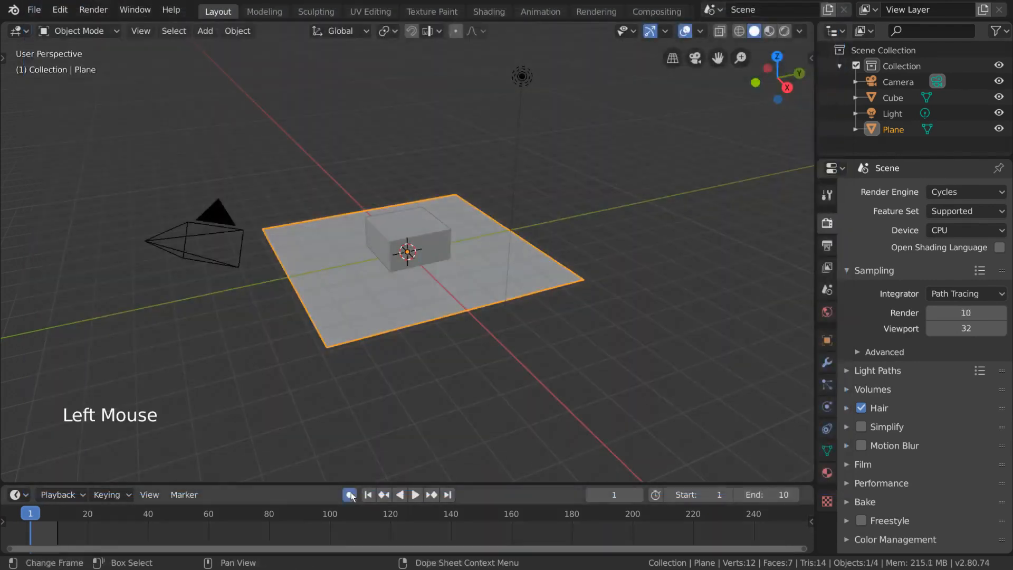
pyautogui.click(415, 260)
pyautogui.press('g')
pyautogui.click(387, 242)
# Go to end frame 10, move the cube to a different spot and rotate it to record its keyframes
pyautogui.hotkey('shift', 'Right')
pyautogui.press('g')
pyautogui.click(504, 315)
pyautogui.press('r')
pyautogui.click(483, 339)
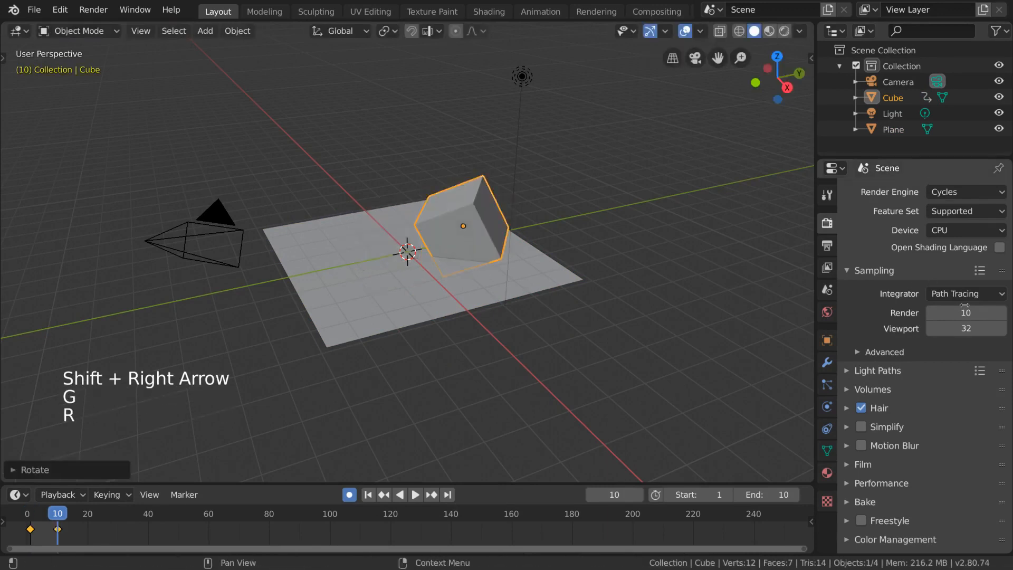
# Render the cube animation with 10 samples and play back the rendered frames
pyautogui.click(959, 312)
pyautogui.press('Escape')
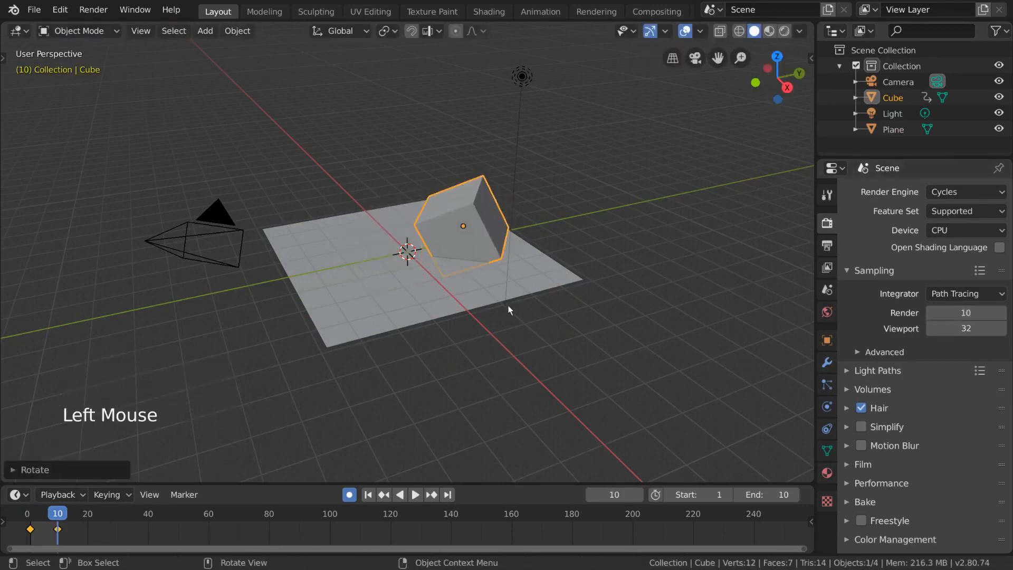
pyautogui.hotkey('ctrl', 'F12')
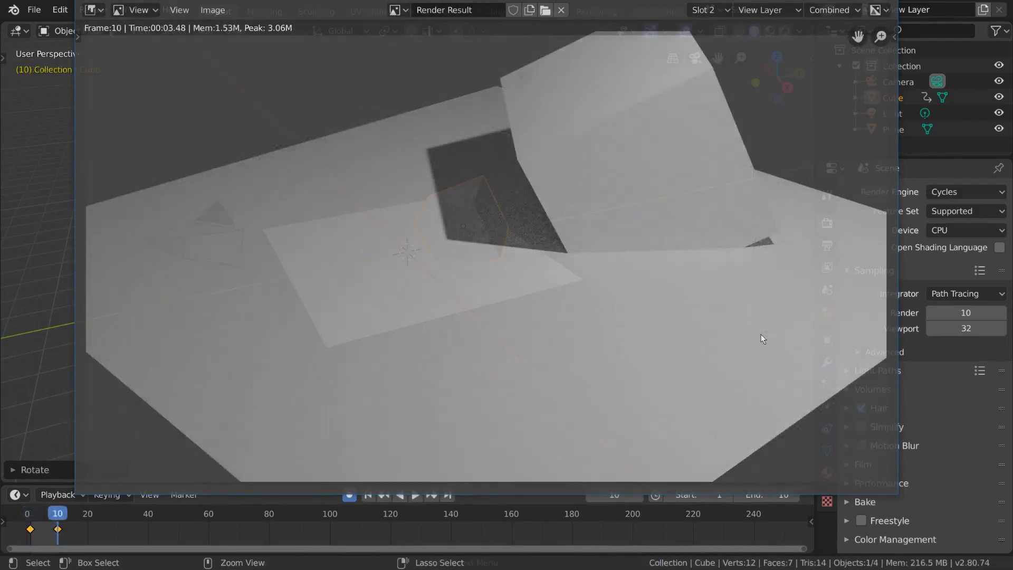
pyautogui.click(93, 10)
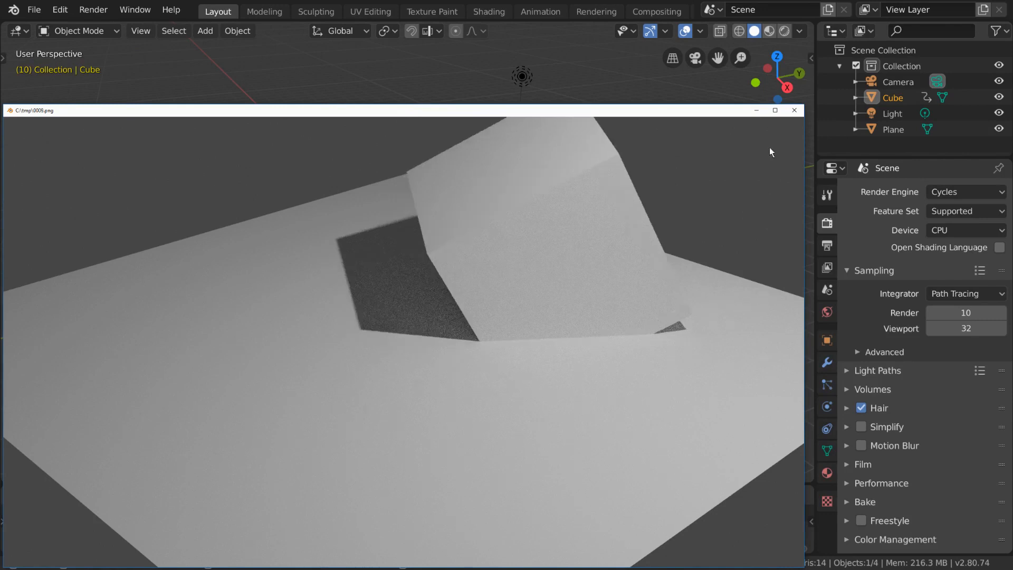
# Close the animation playback window and expand the advanced sampling settings
pyautogui.click(794, 111)
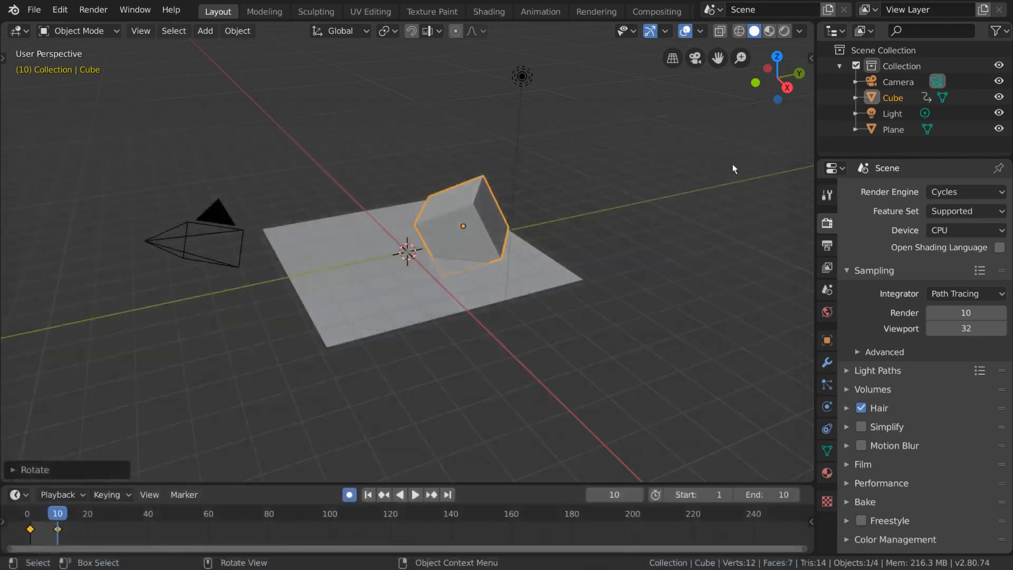
pyautogui.click(882, 353)
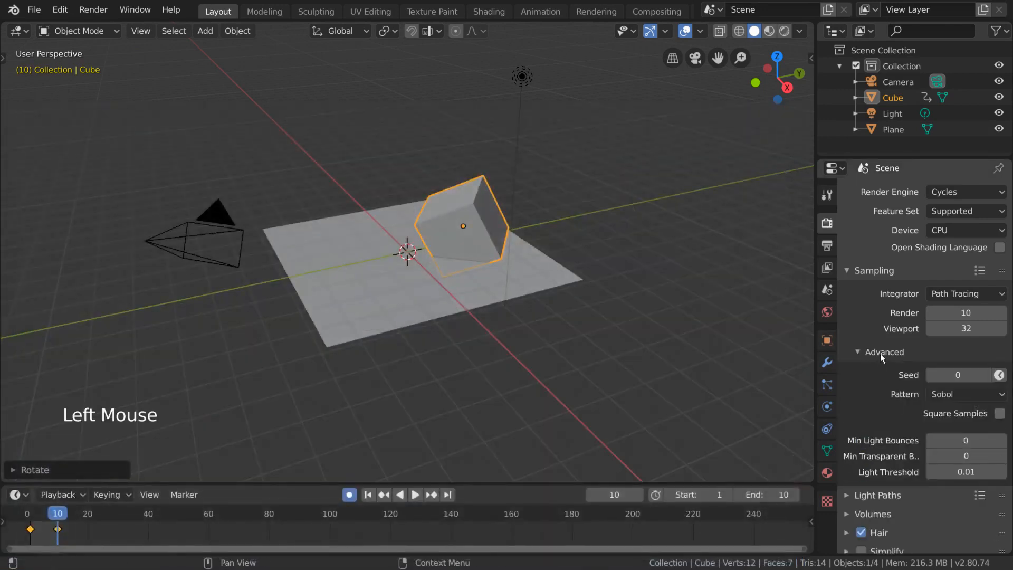
# Step the sampling seed up several values and back down to 0
pyautogui.click(985, 376)
pyautogui.click(986, 376)
pyautogui.click(985, 376)
pyautogui.click(985, 376)
pyautogui.click(936, 376)
pyautogui.click(935, 376)
pyautogui.click(935, 375)
pyautogui.click(935, 375)
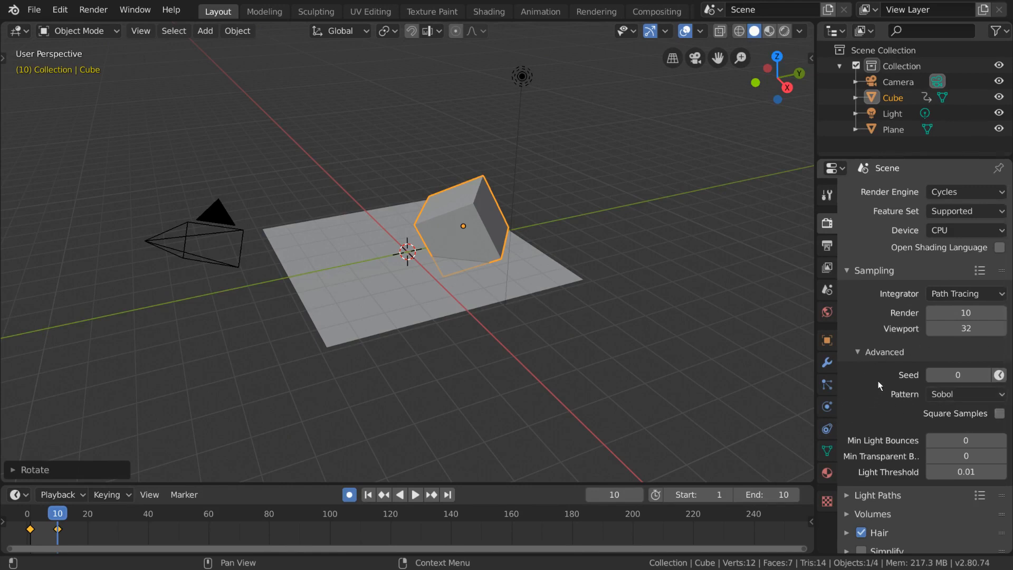
# Turn on seed animation for sampling and set the render output path to /tmp\newnoise
pyautogui.click(999, 376)
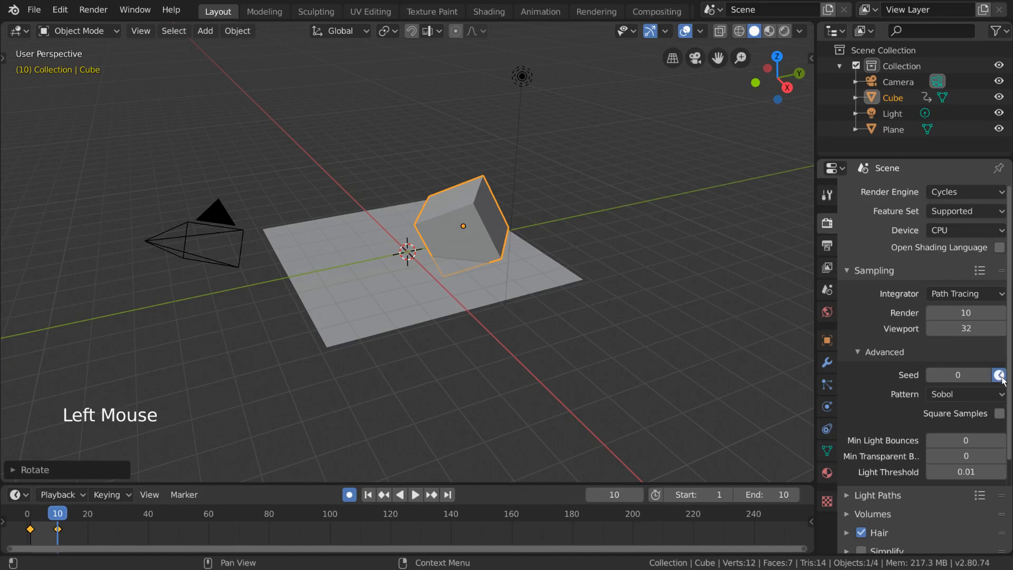
pyautogui.scroll(-12, 929, 343)
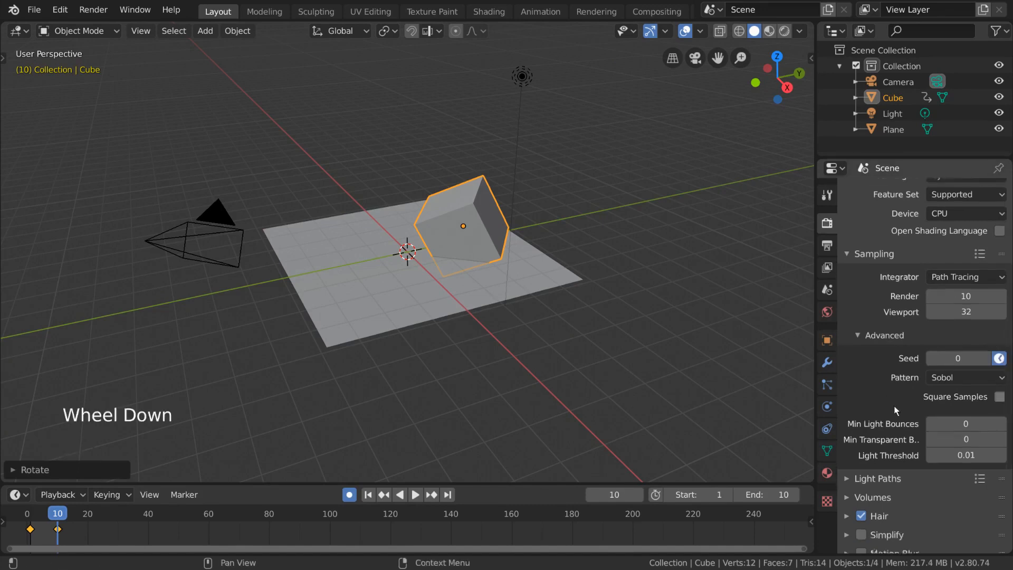
pyautogui.click(827, 245)
pyautogui.click(902, 466)
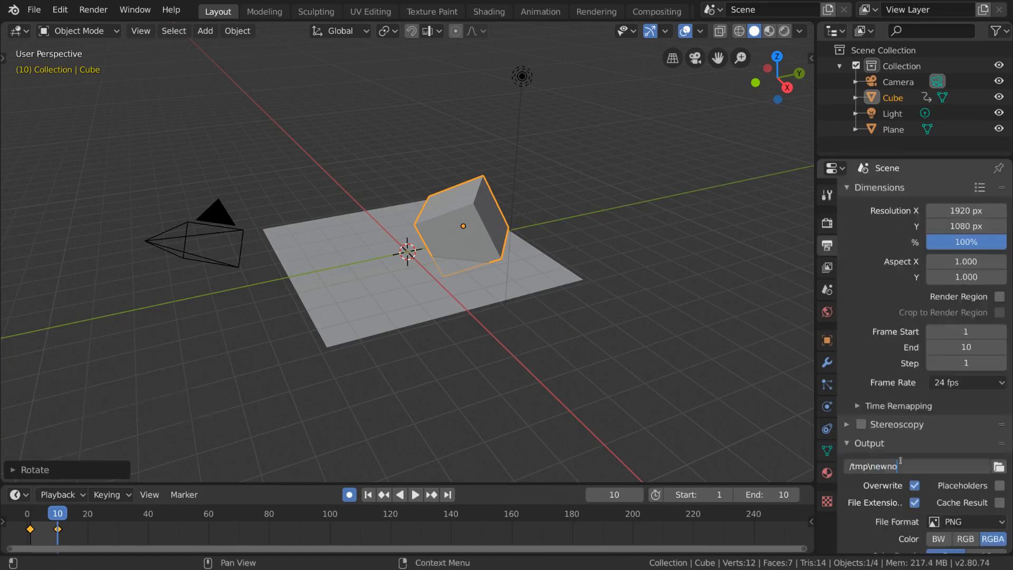
pyautogui.hotkey('ctrl', 'v')
pyautogui.press('Return')
# Render the animation with the animated seed, play back the rendered frames and close the playback window
pyautogui.hotkey('ctrl', 'F12')
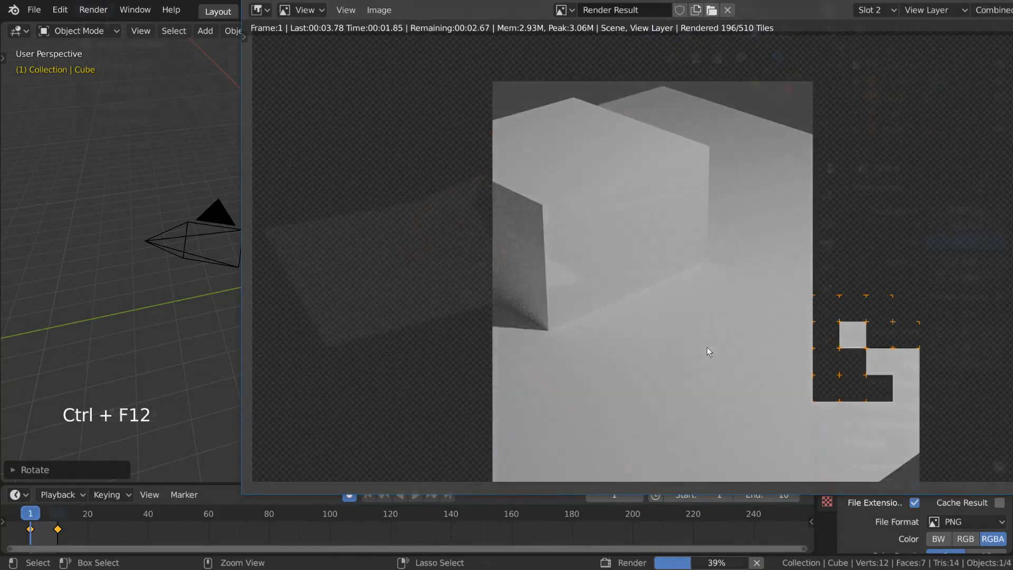
pyautogui.click(93, 9)
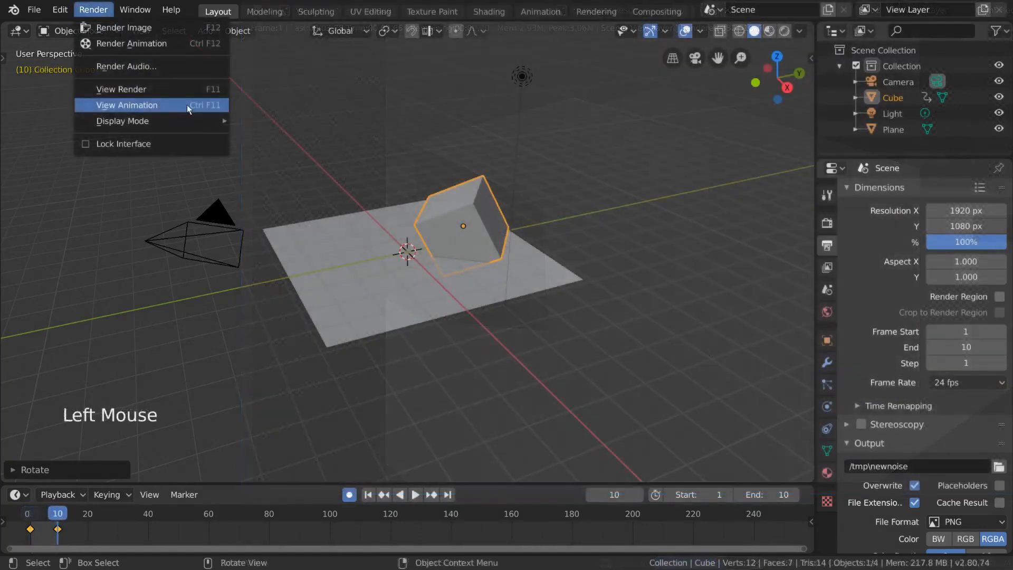
pyautogui.click(186, 105)
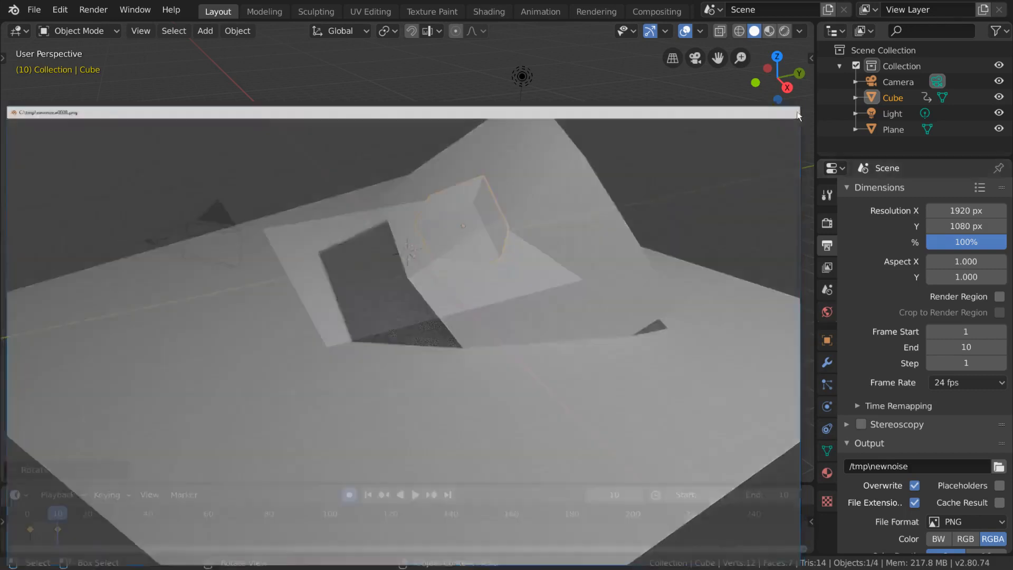
pyautogui.click(794, 110)
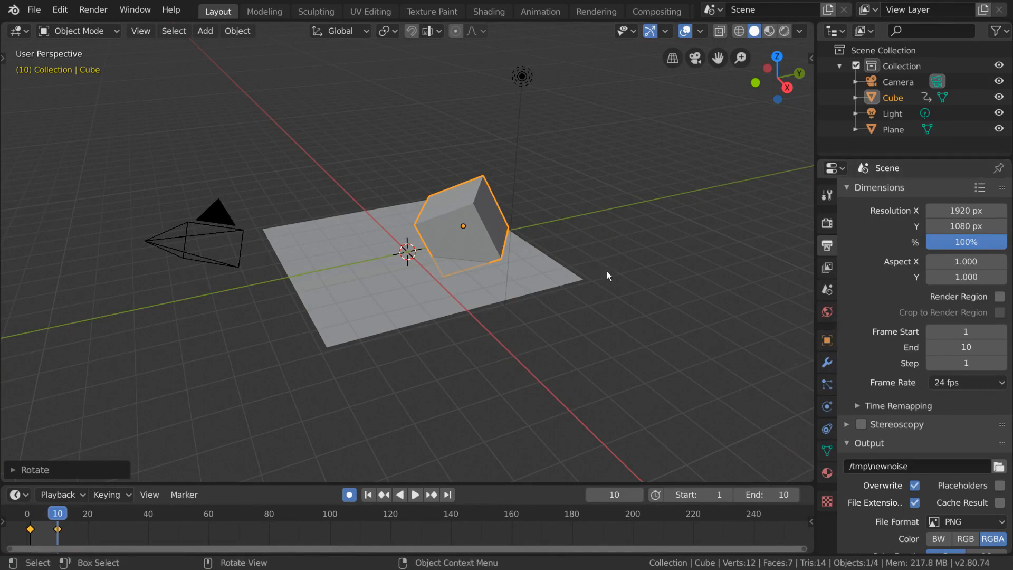
# Enable Denoising for the view layer, review its radius and strength options, and collapse its settings
pyautogui.click(826, 227)
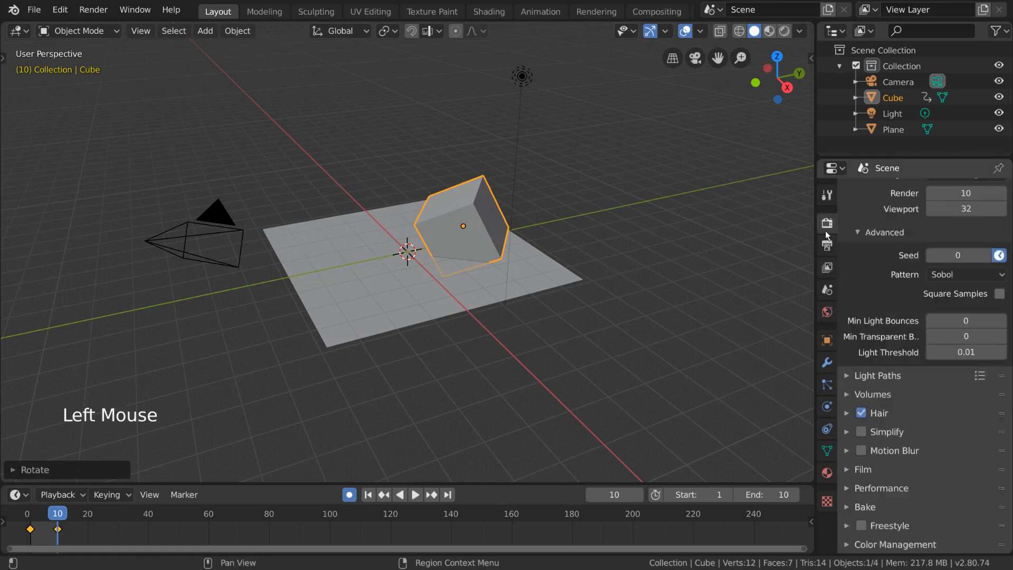
pyautogui.scroll(9, 906, 353)
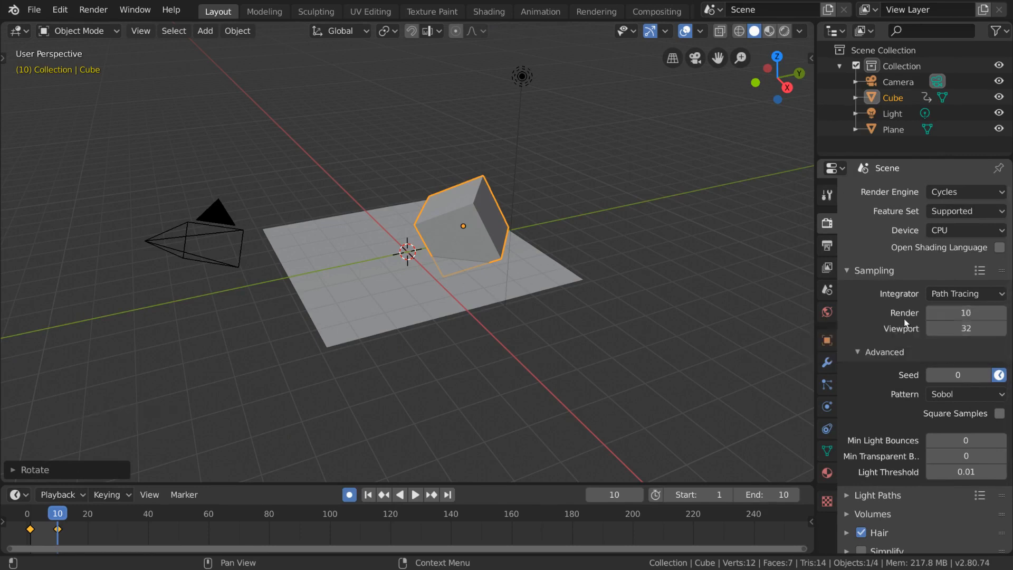
pyautogui.click(833, 273)
pyautogui.scroll(-19, 941, 394)
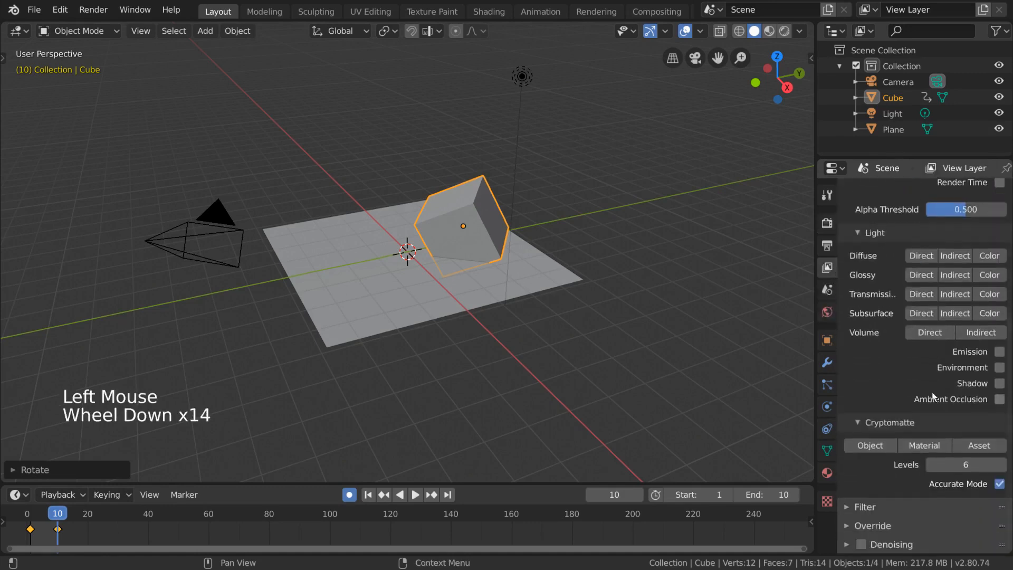
pyautogui.click(861, 544)
pyautogui.click(895, 542)
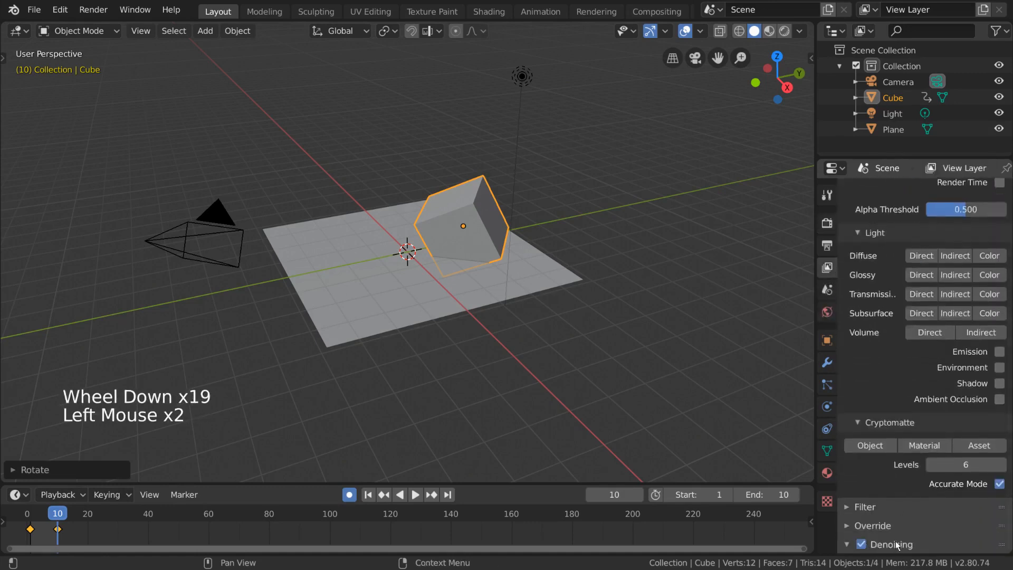
pyautogui.scroll(-1, 904, 462)
pyautogui.scroll(-13, 904, 463)
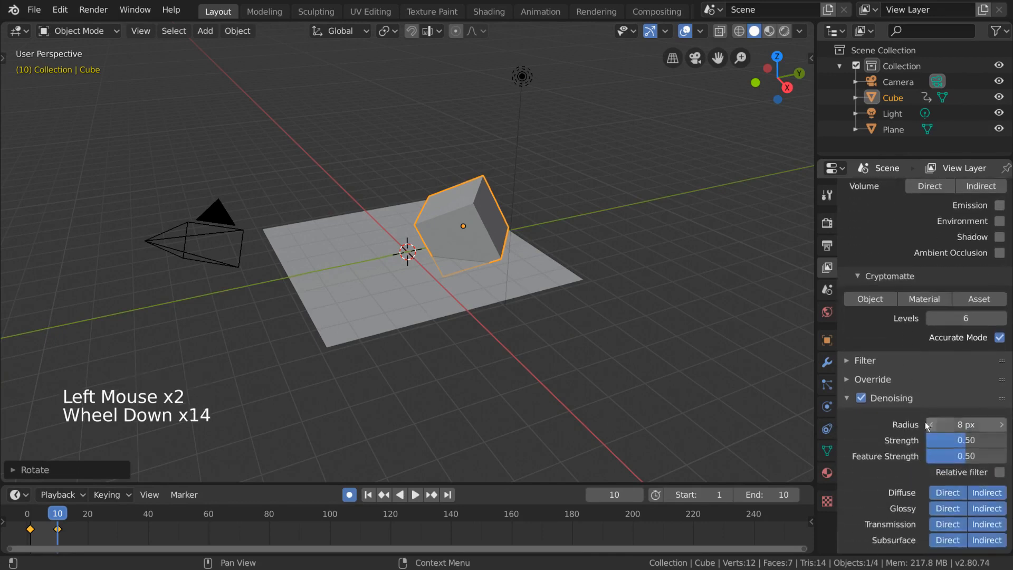
pyautogui.click(888, 399)
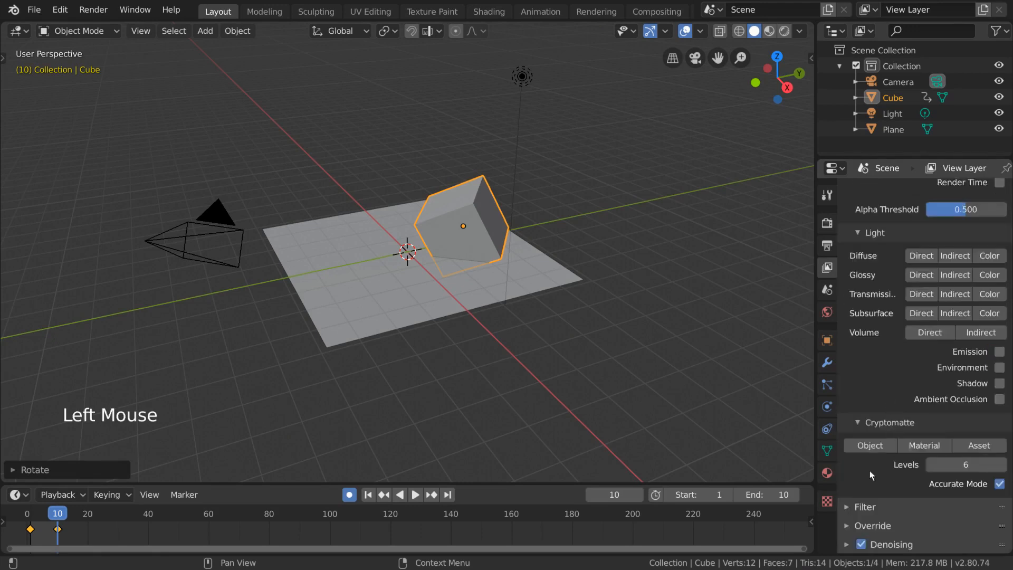
# Render a still image of frame 10 with denoising and inspect the cube's shading and shadow up close
pyautogui.click(827, 223)
pyautogui.press('F12')
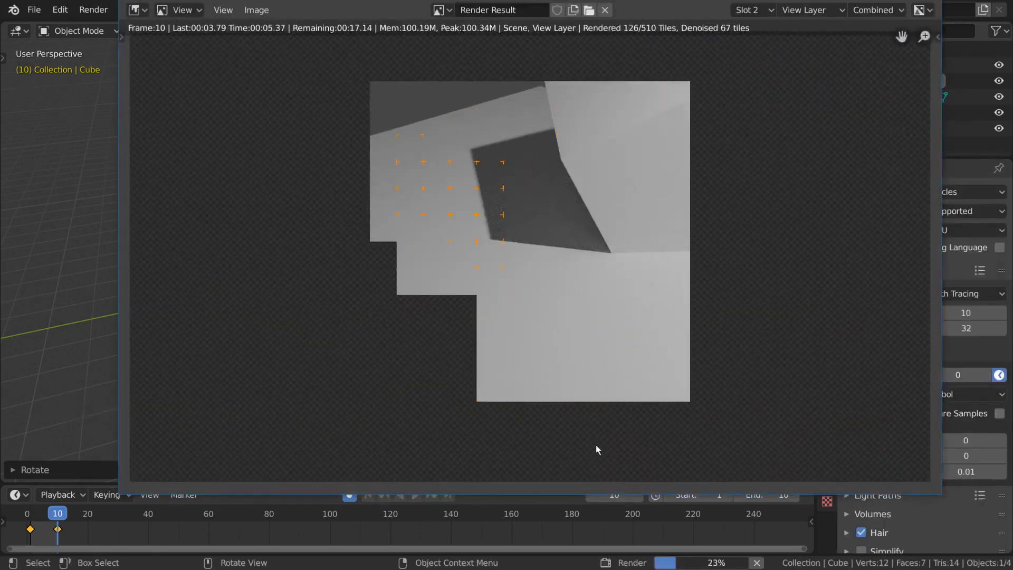
pyautogui.scroll(-1, 684, 269)
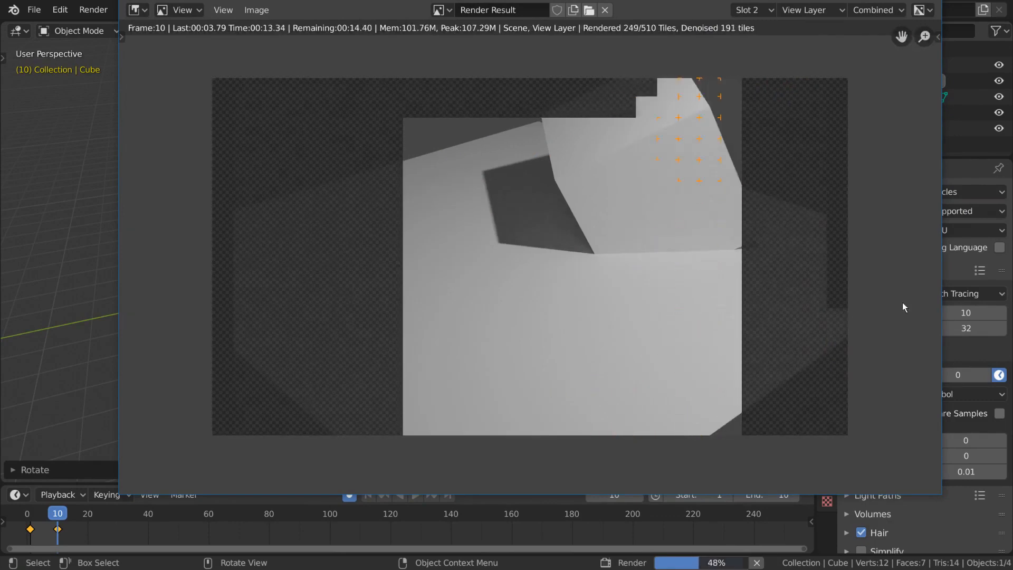
pyautogui.scroll(6, 588, 239)
pyautogui.moveTo(710, 126); pyautogui.dragTo(597, 348, button='middle')
pyautogui.scroll(-3, 633, 268)
pyautogui.moveTo(806, 261); pyautogui.dragTo(705, 295, button='middle')
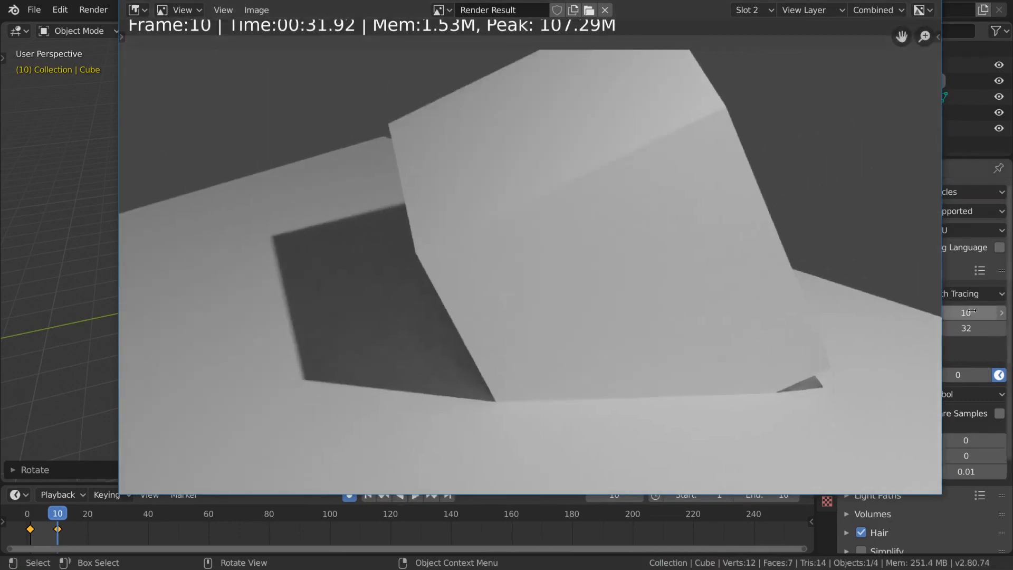